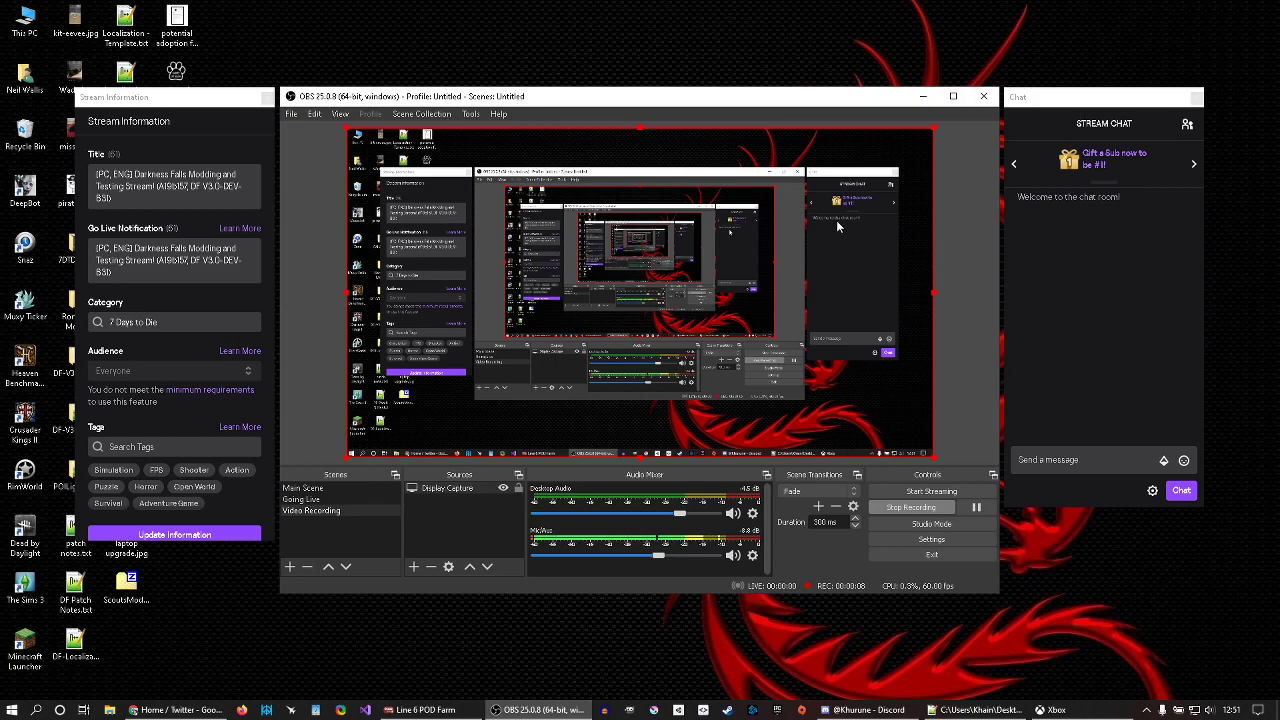
Clear the recording window off the desktop, switch to Steam and open the game library
left_click(921, 97)
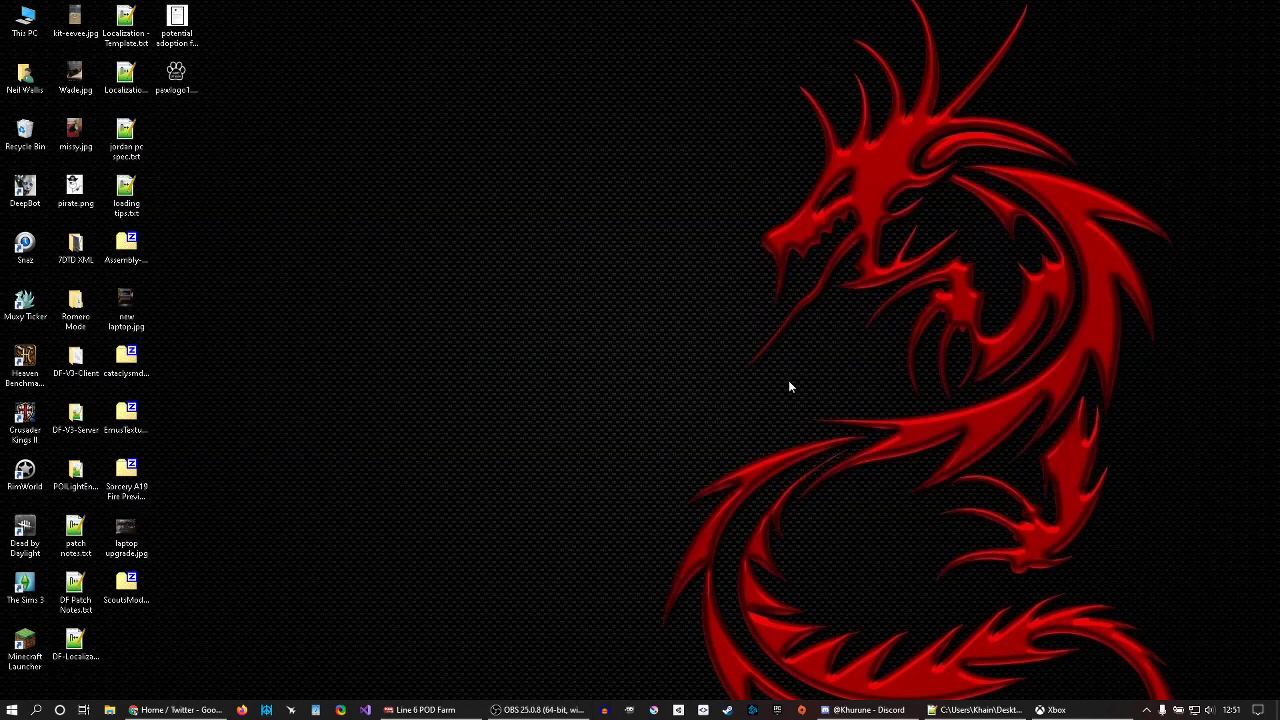
left_click(1146, 710)
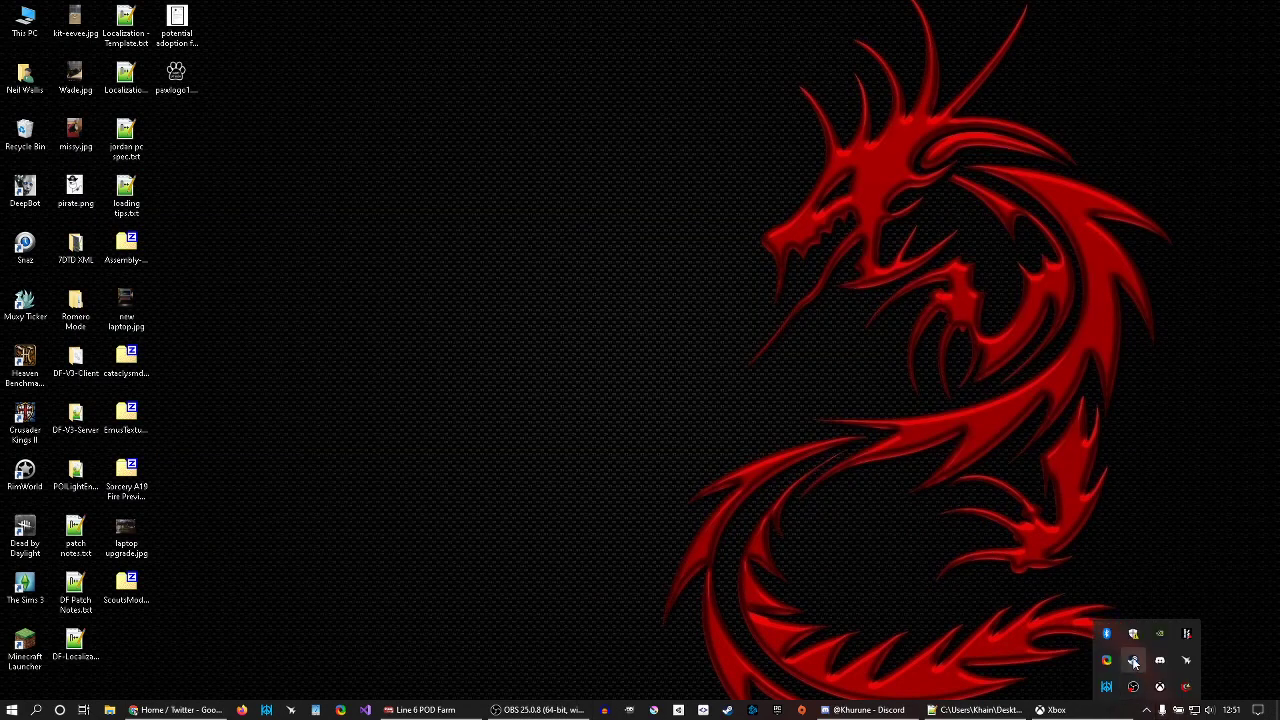
left_click(1134, 662)
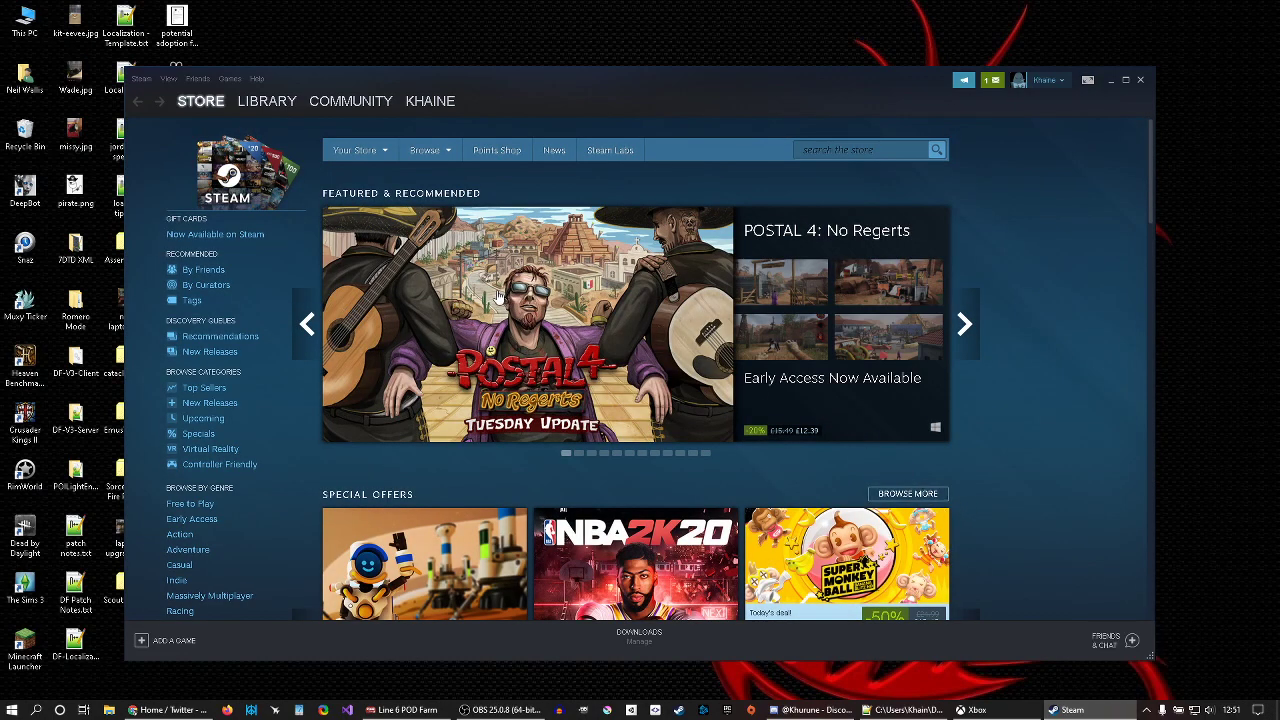
left_click(276, 106)
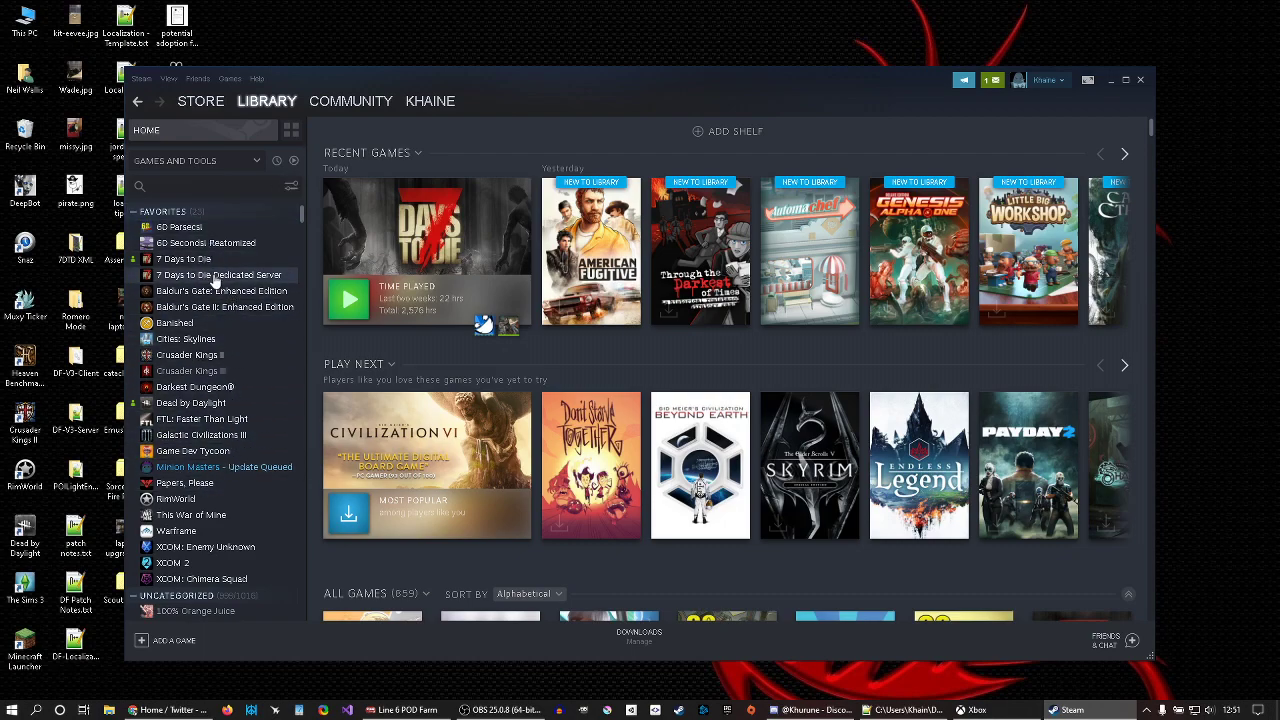
Browse the local files of 7 Days to Die from the game's properties
left_click(205, 259)
right_click(211, 263)
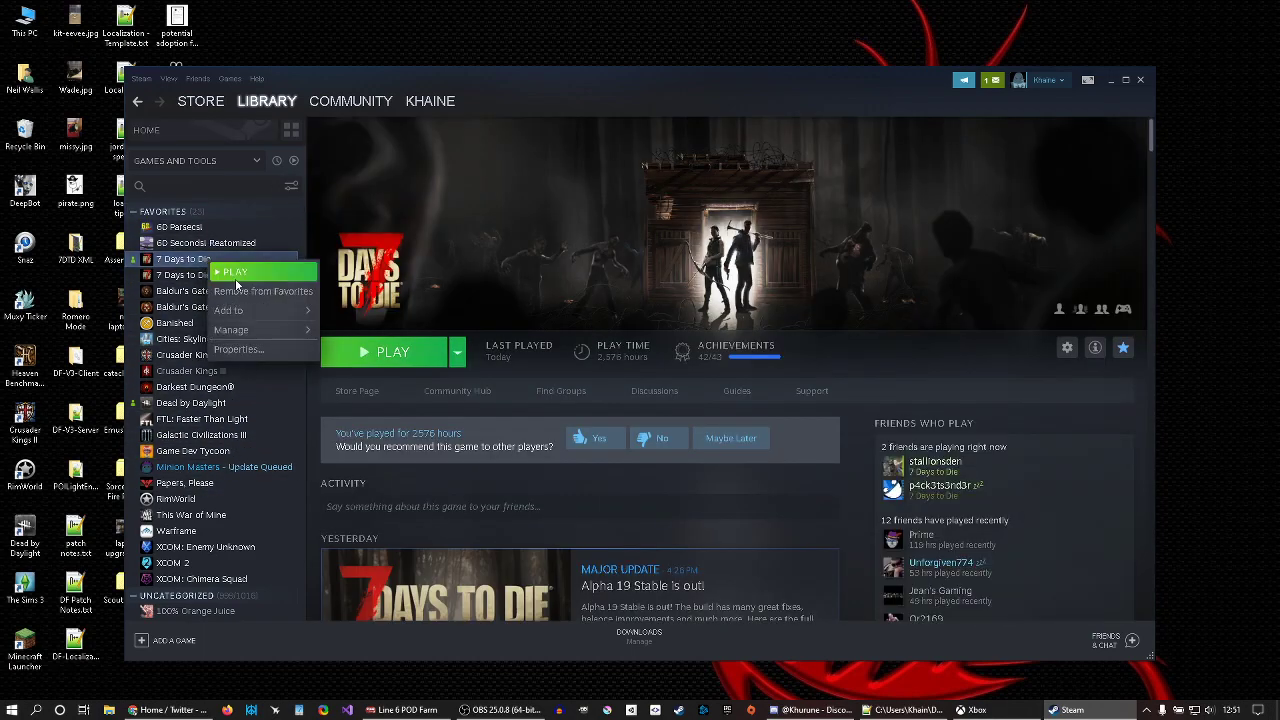
left_click(238, 349)
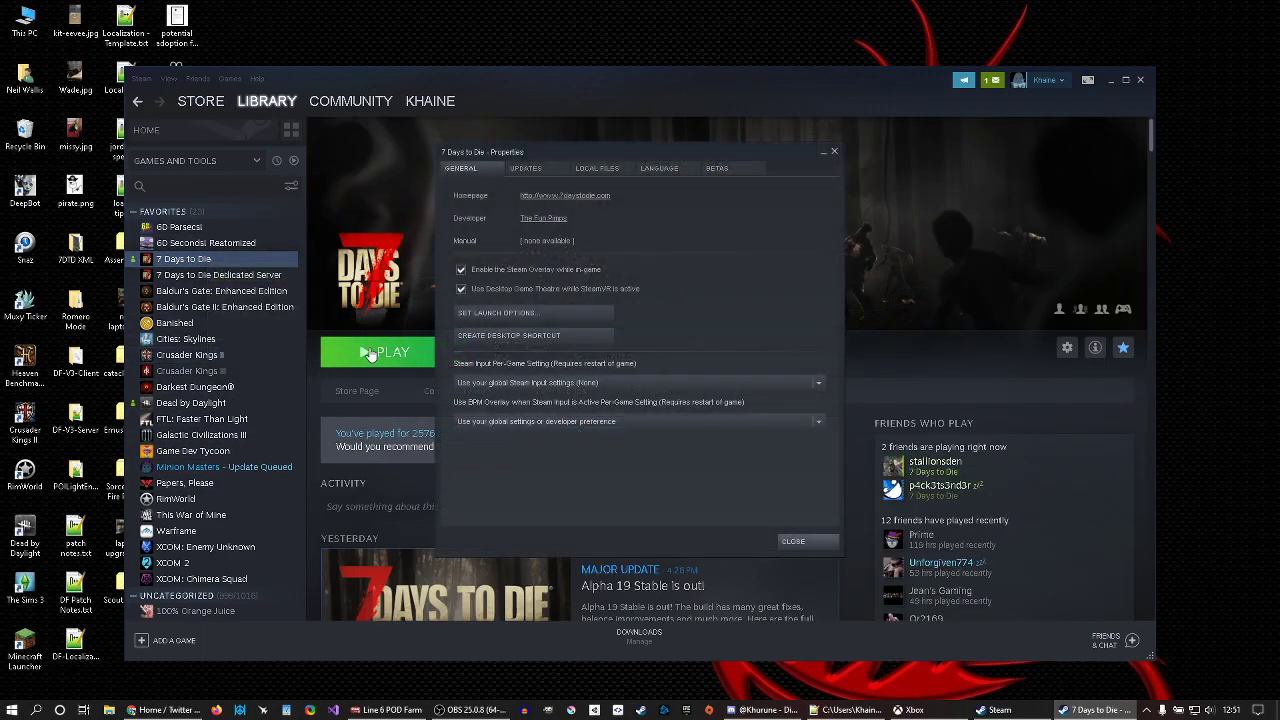
left_click(596, 170)
left_click(532, 220)
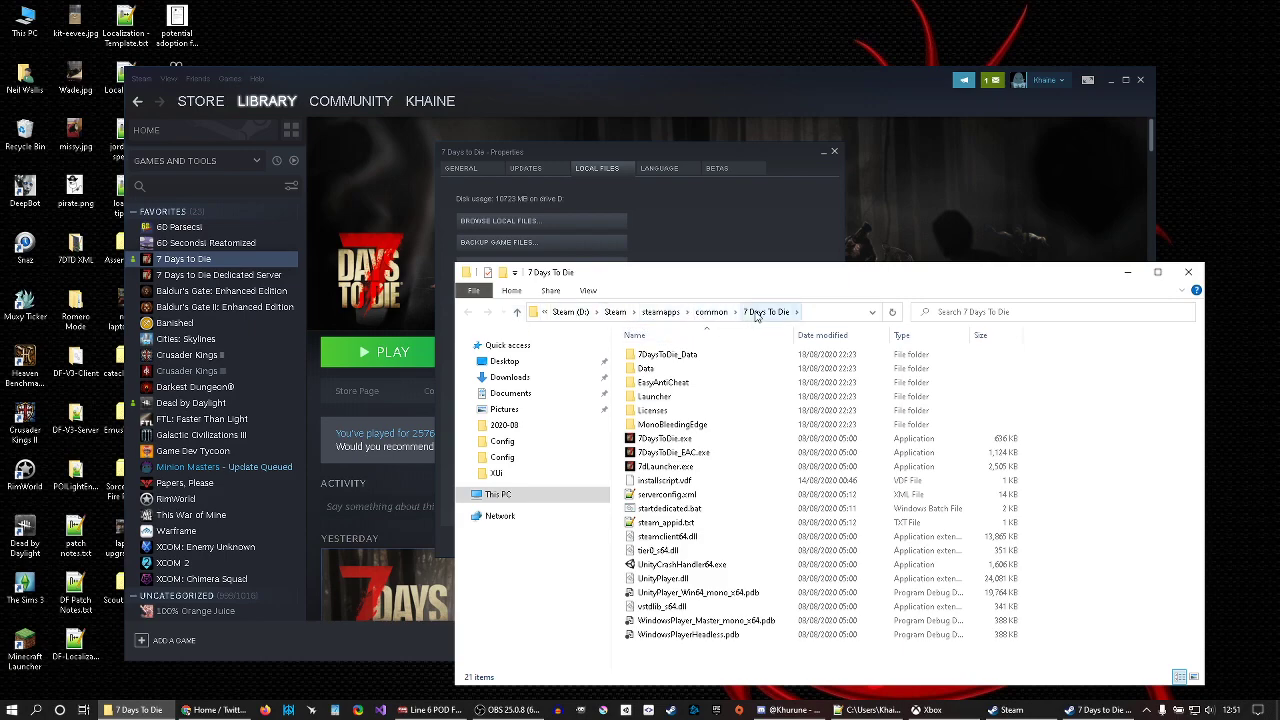
Copy the 7 Days To Die folder from steamapps\common to the root of the Steam (D:) drive
left_click(706, 316)
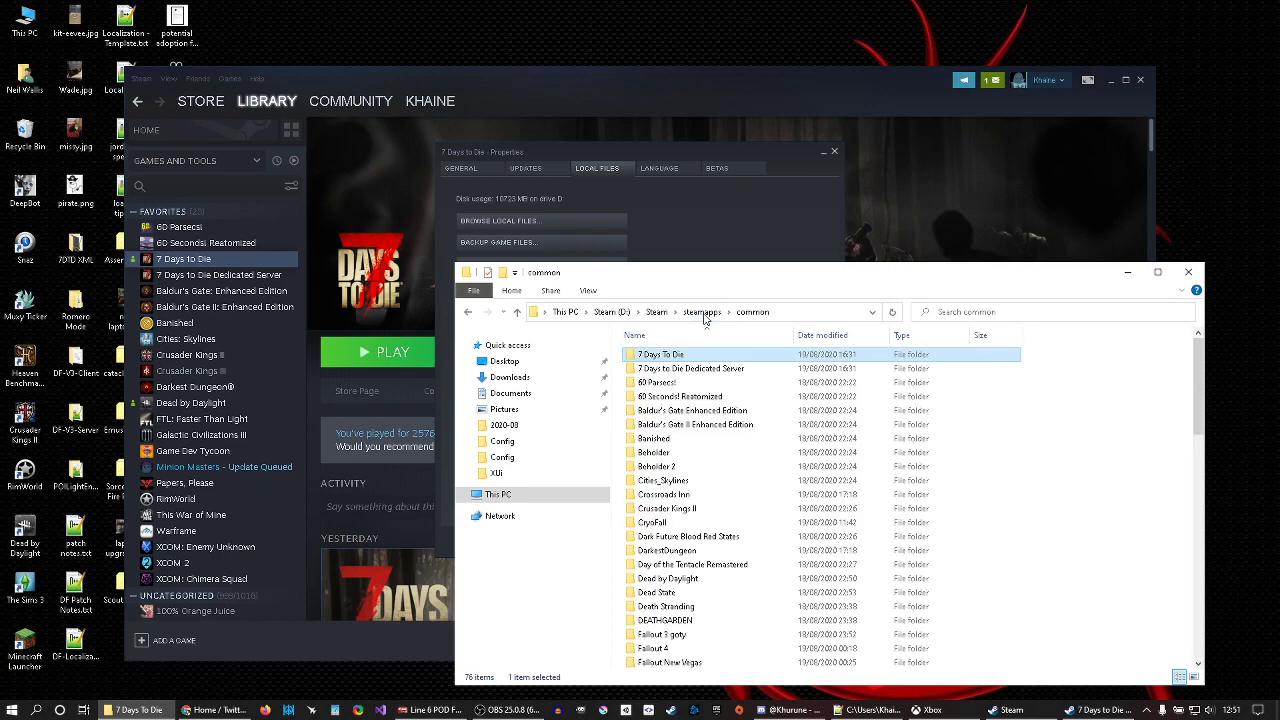
right_click(688, 355)
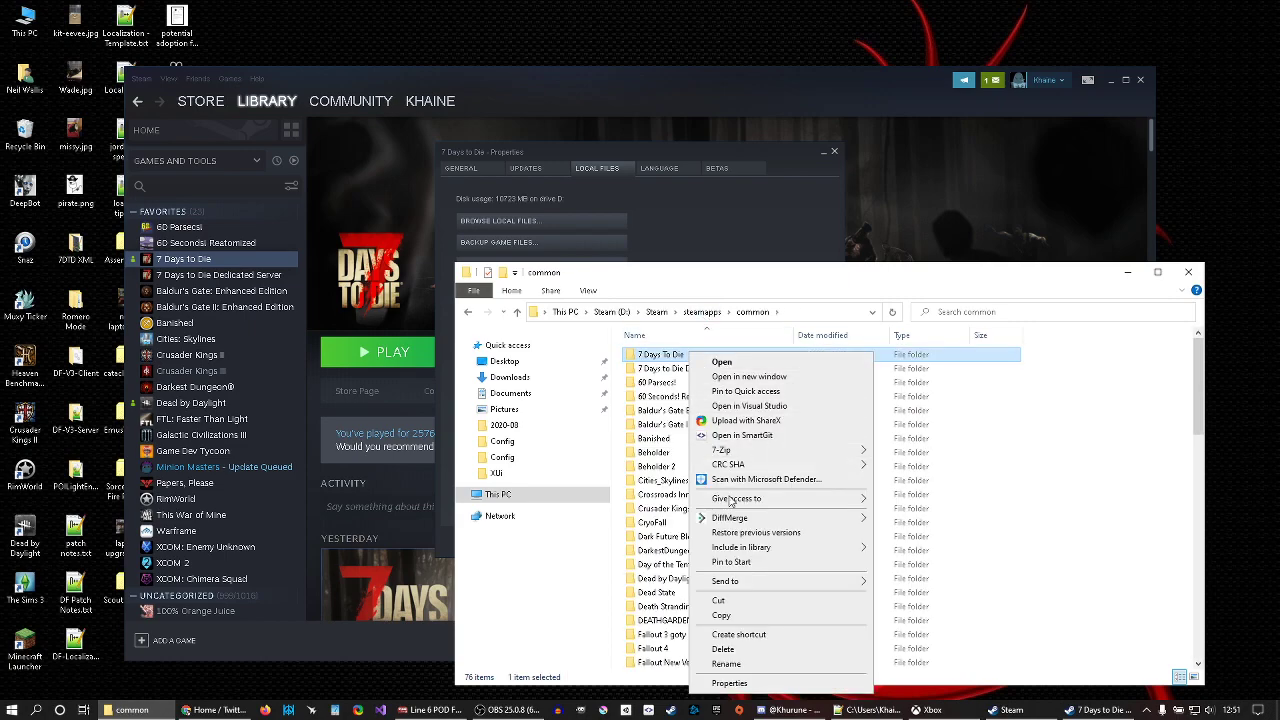
left_click(734, 617)
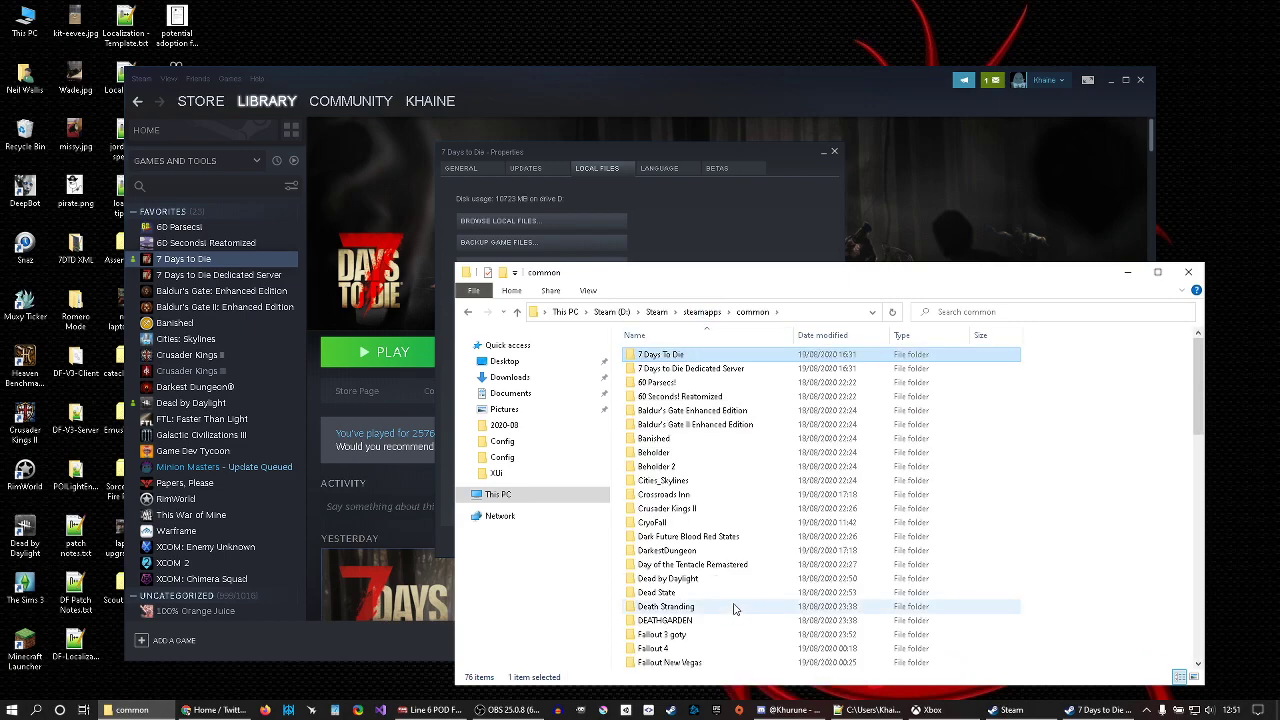
left_click(606, 312)
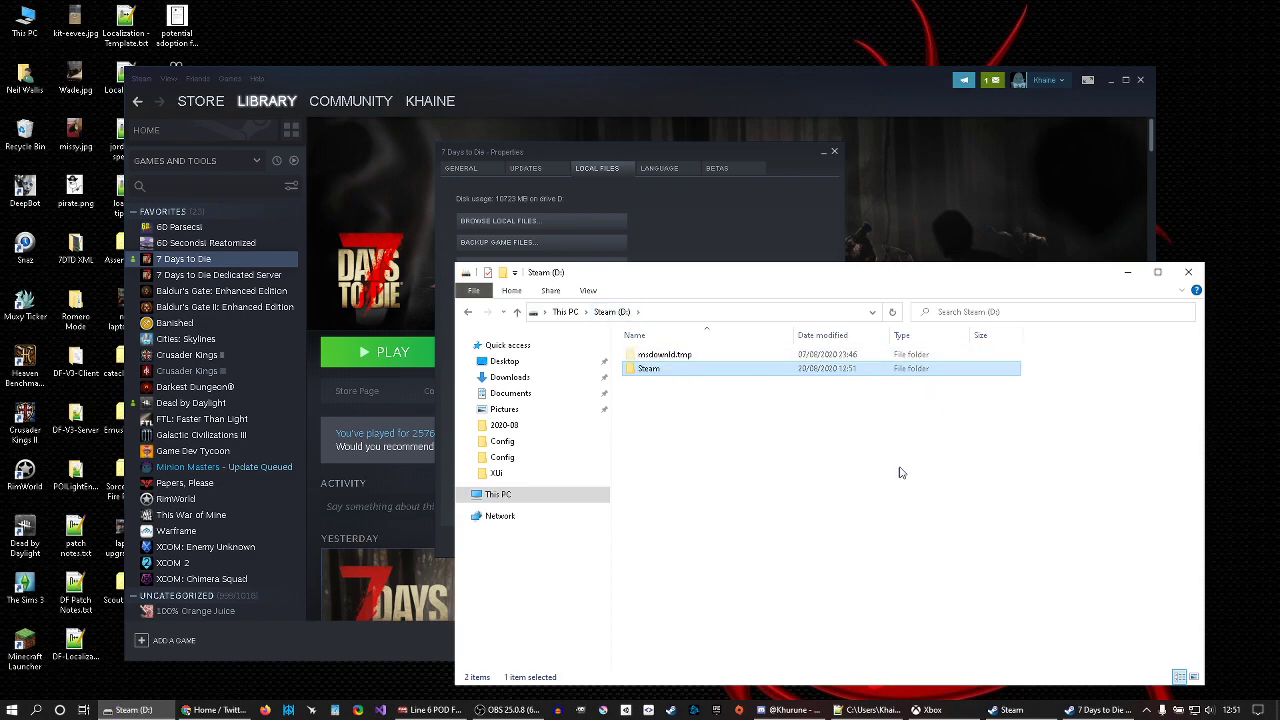
right_click(719, 447)
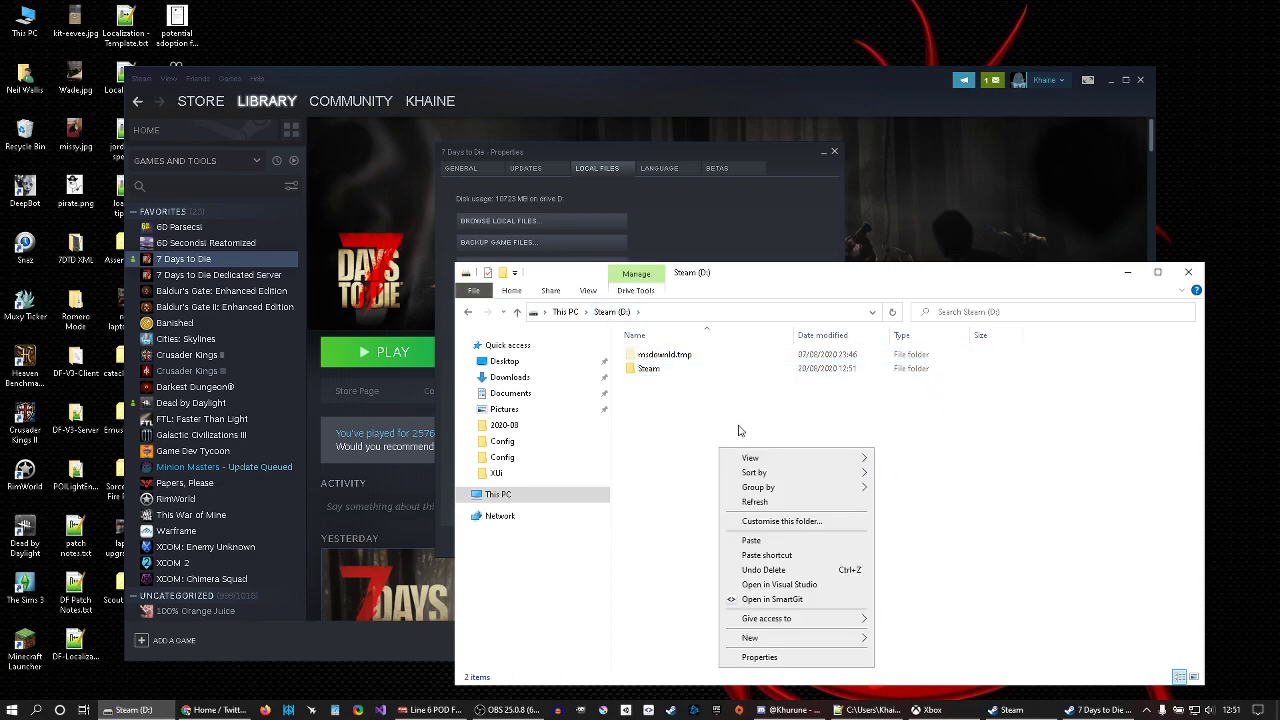
left_click(757, 541)
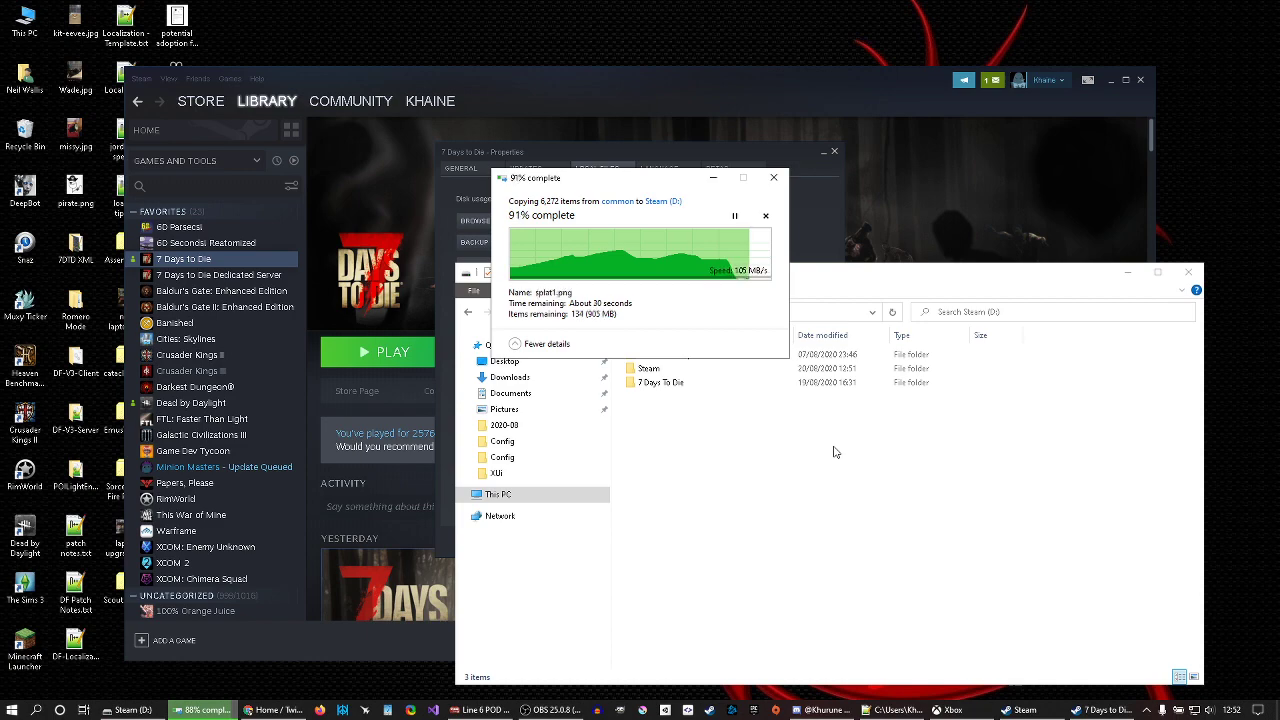
left_click(835, 452)
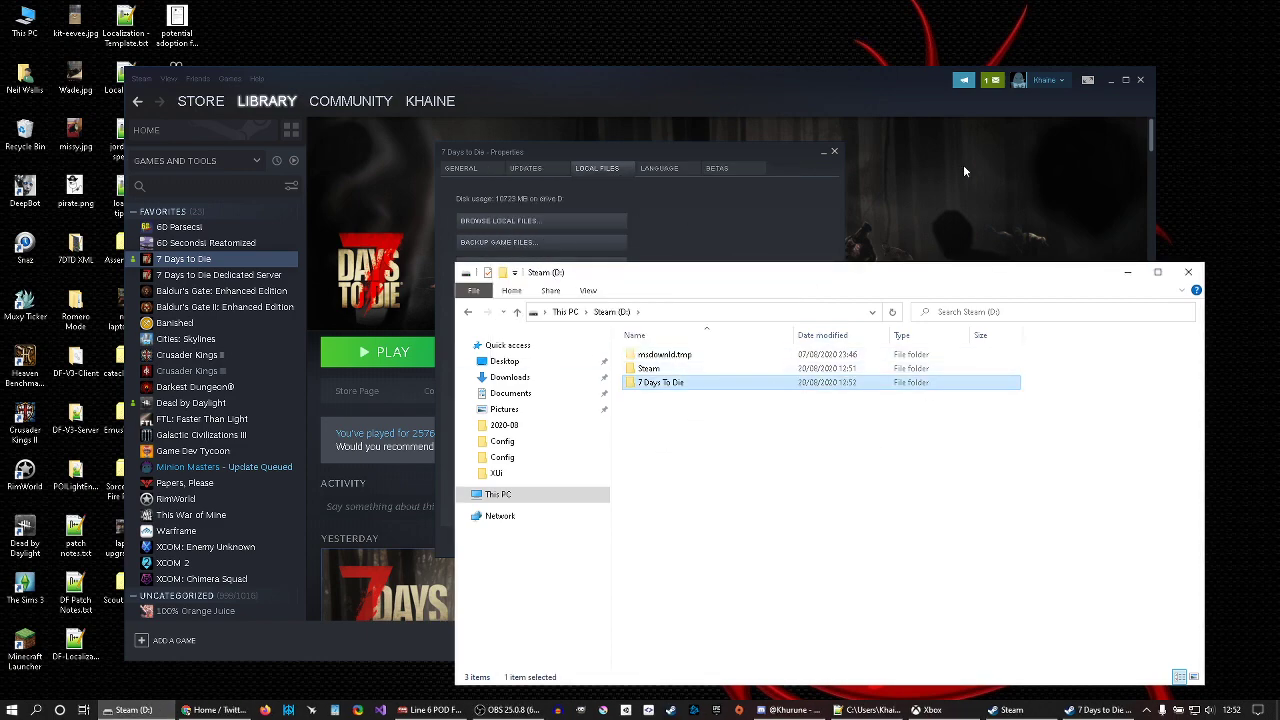
Close the 7 Days to Die properties and put the Steam window away
left_click(799, 157)
left_click(834, 151)
left_click(1108, 81)
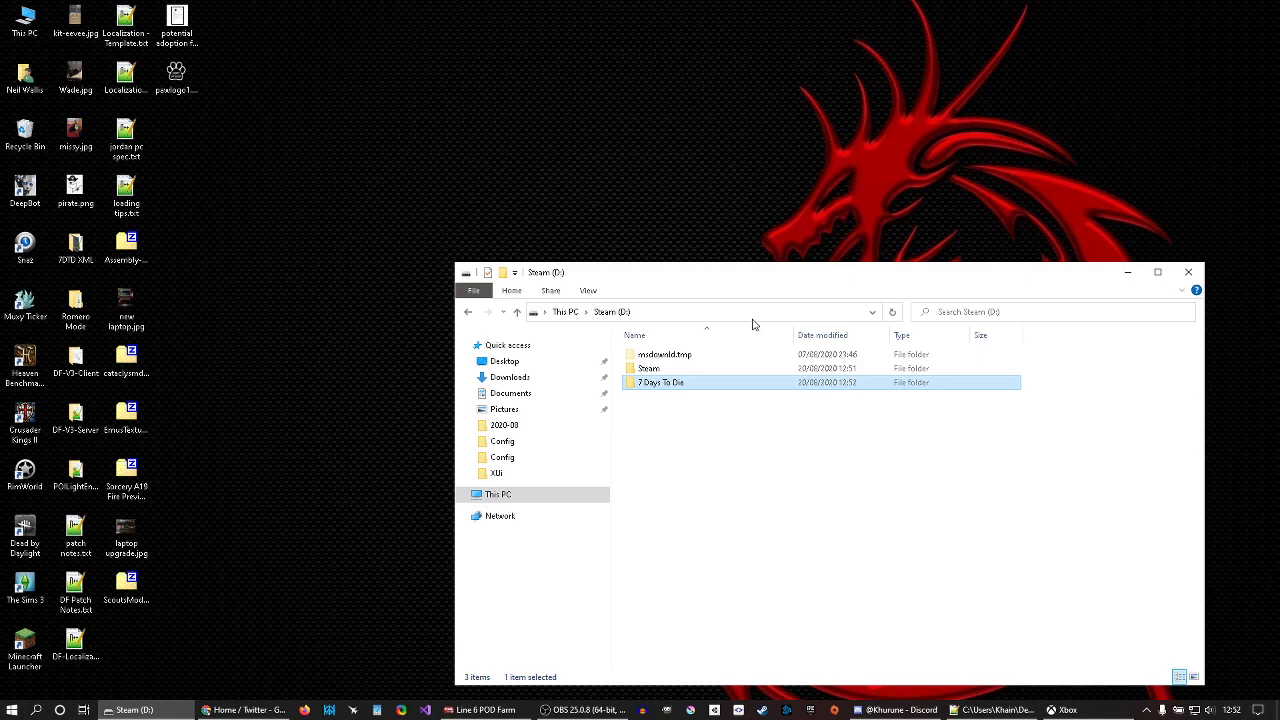
Open DF-V3-Client.zip from the DF-V3-Client folder on the desktop, then minimize the archive window
double_click(76, 358)
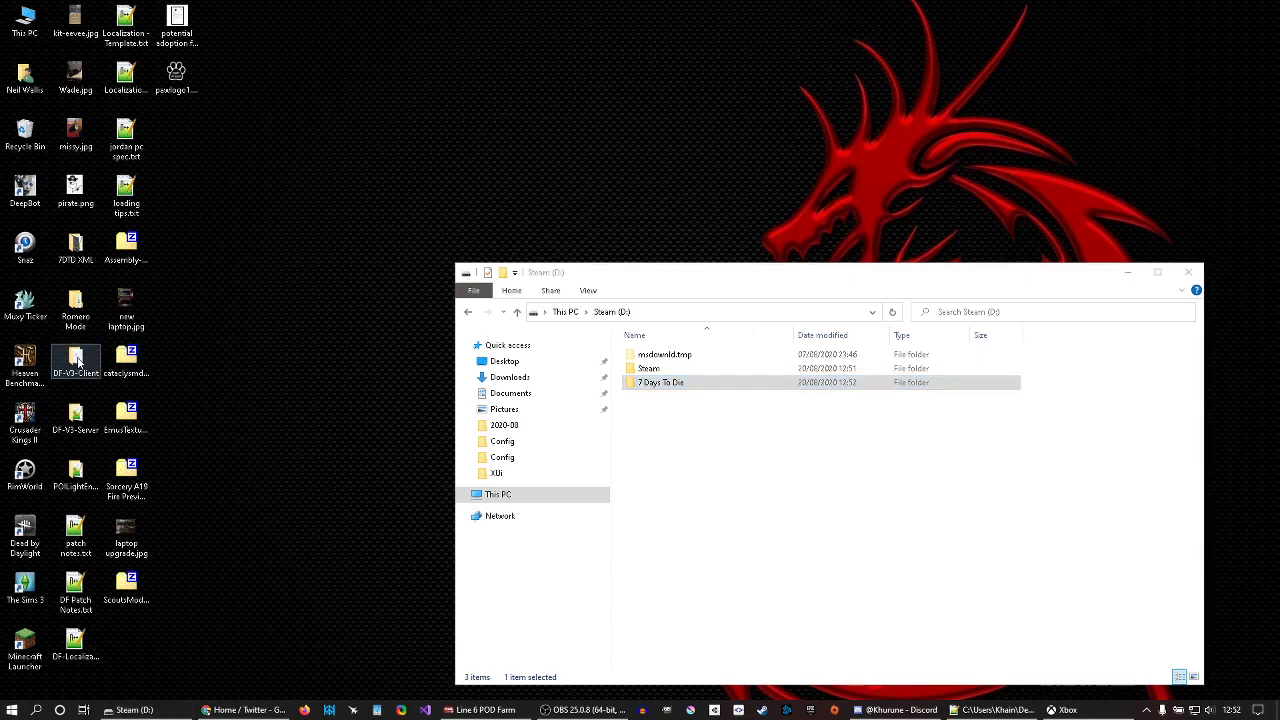
left_click(703, 152)
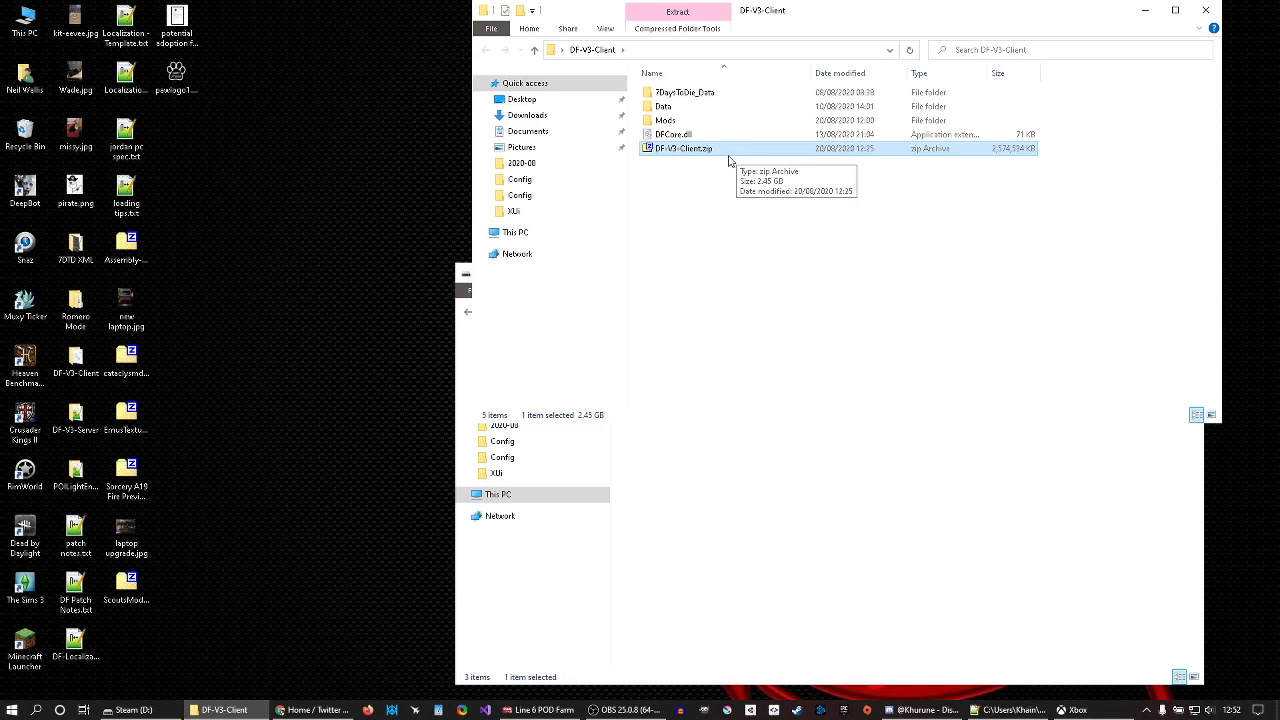
double_click(729, 157)
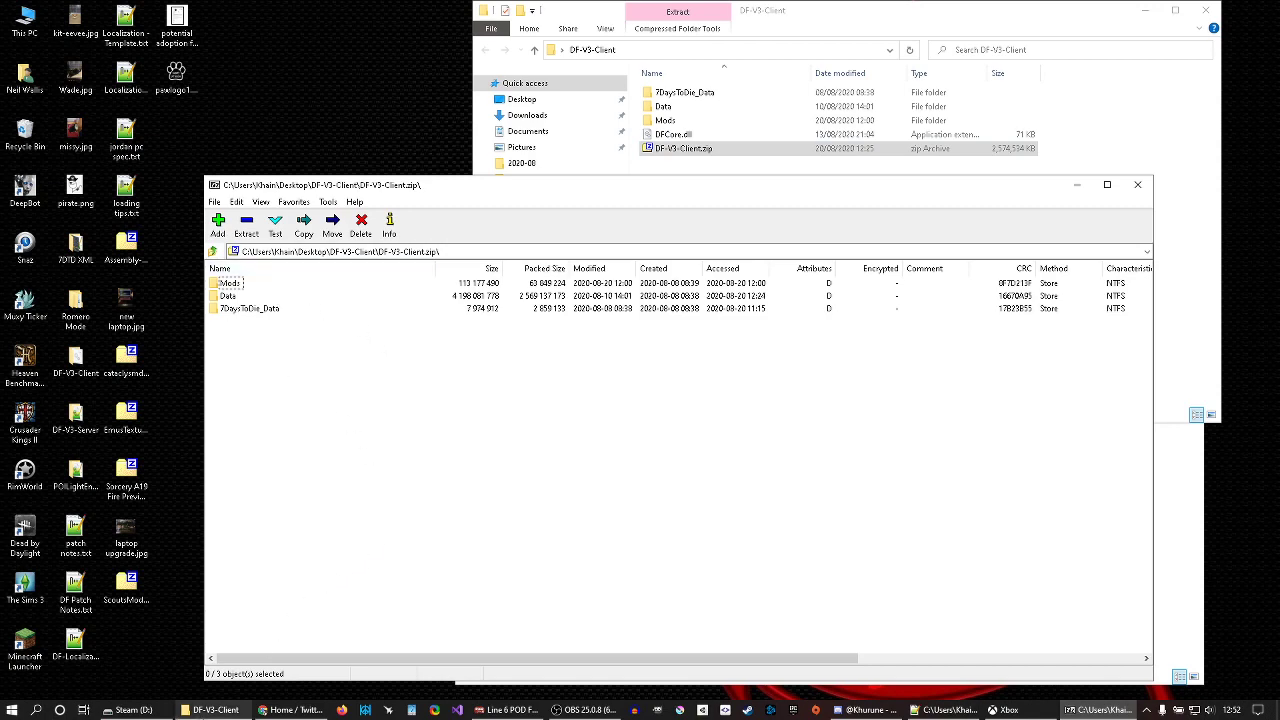
left_click(1076, 185)
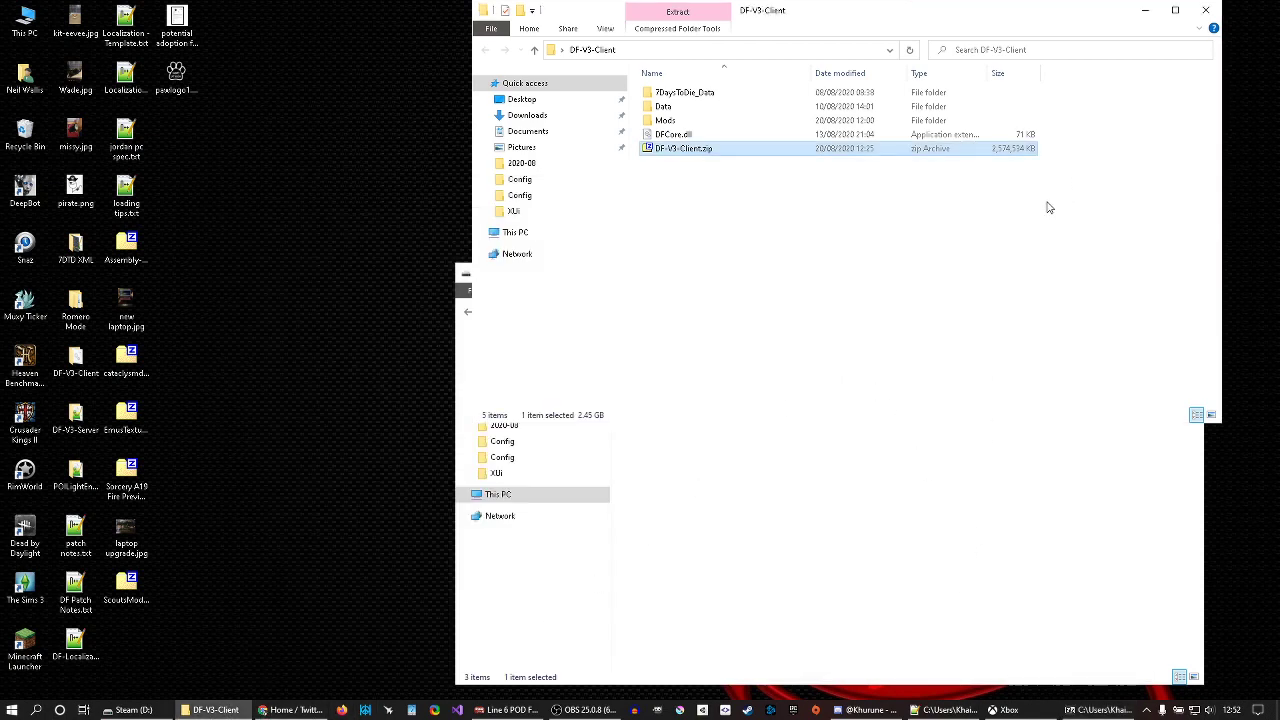
Switch to the Steam (D:) file window and open the copied 7 Days To Die folder
key("alt+Tab")
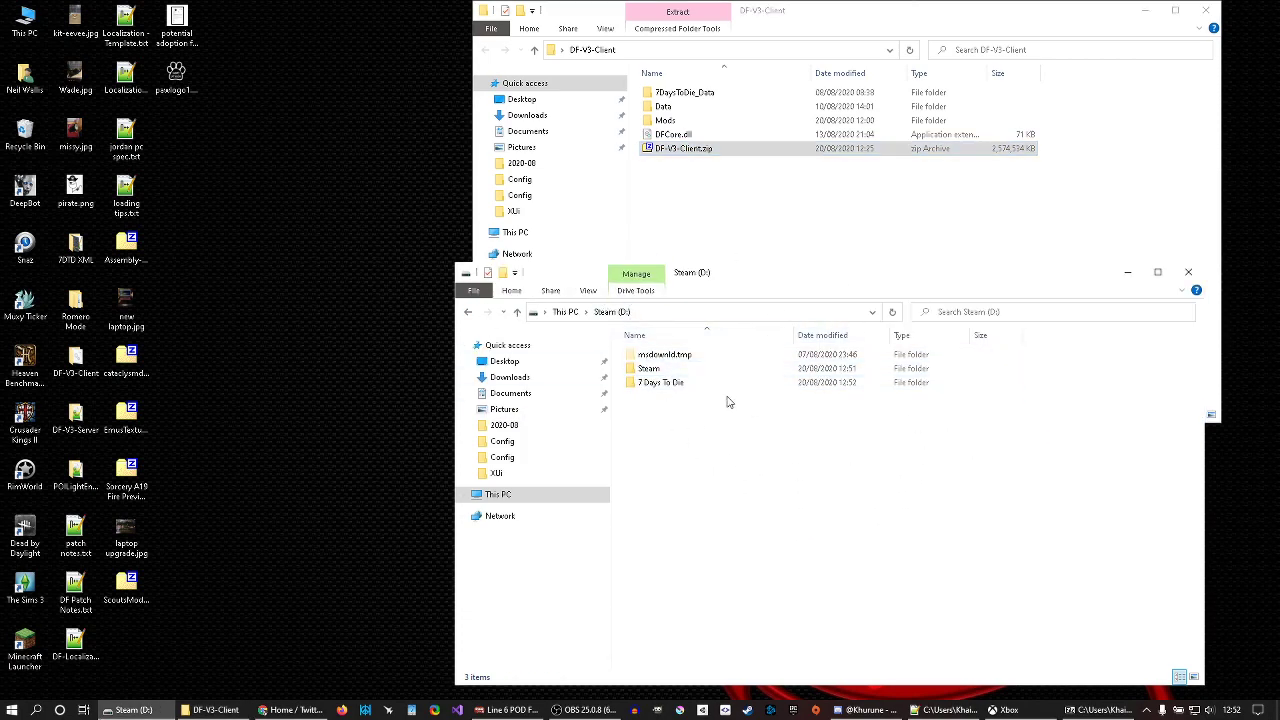
left_click(688, 387)
double_click(688, 388)
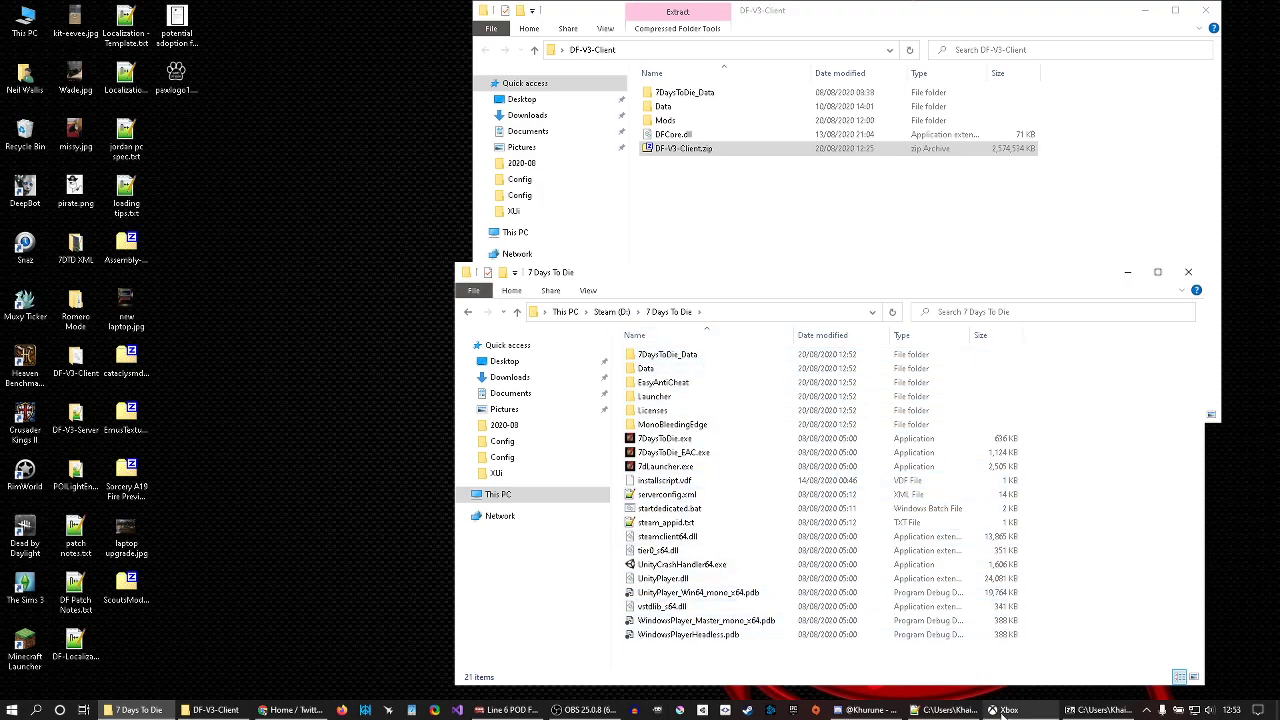
Extract Mods, Data and 7DaysToDie_Data from the archive into the copied 7 Days To Die folder, replacing files with the same names
left_click(1095, 710)
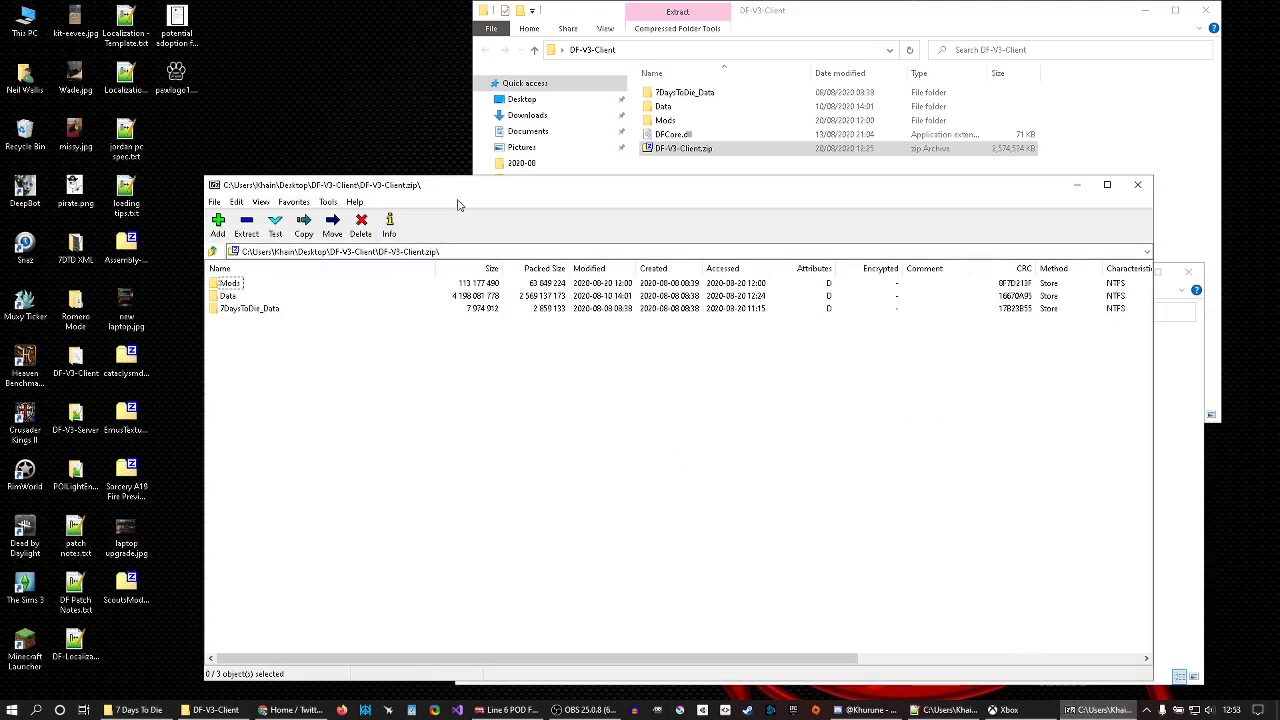
left_click_drag(477, 190, 547, 49)
left_click_drag(424, 238, 282, 132)
left_click_drag(978, 585, 1068, 604)
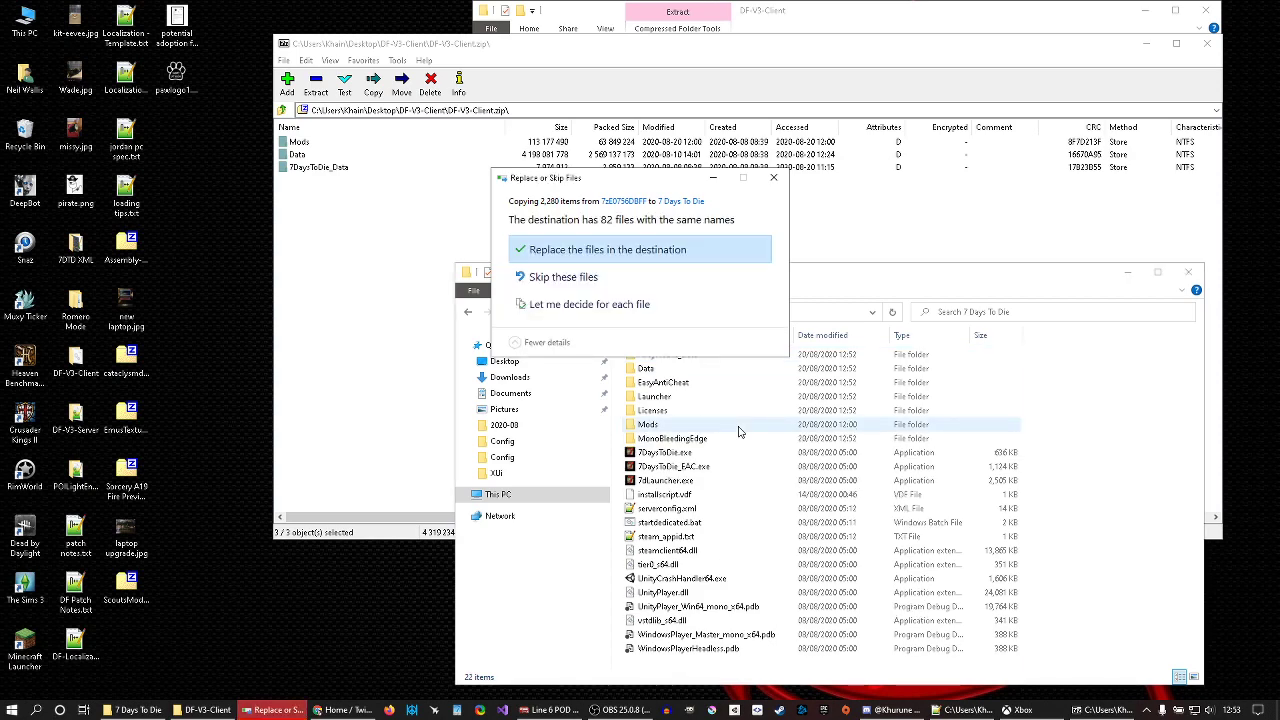
left_click(652, 255)
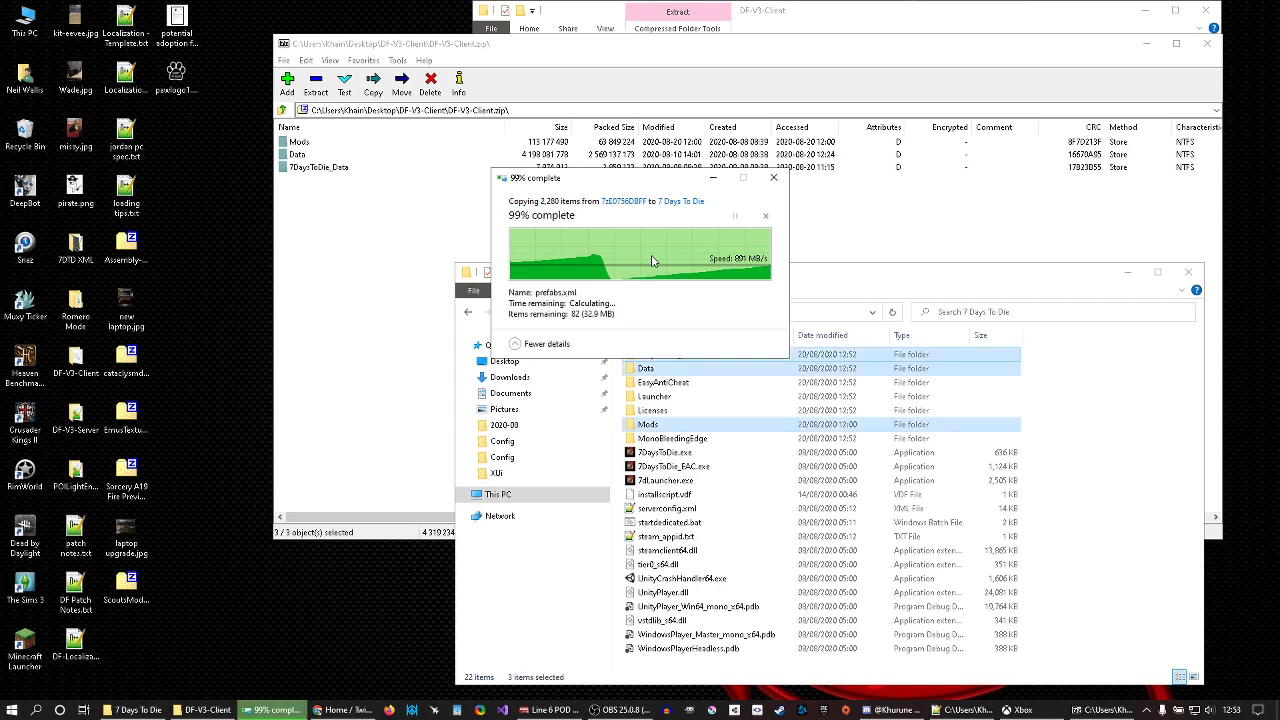
Launch 7DaysToDie.exe from the copied 7 Days To Die folder
left_click(672, 453)
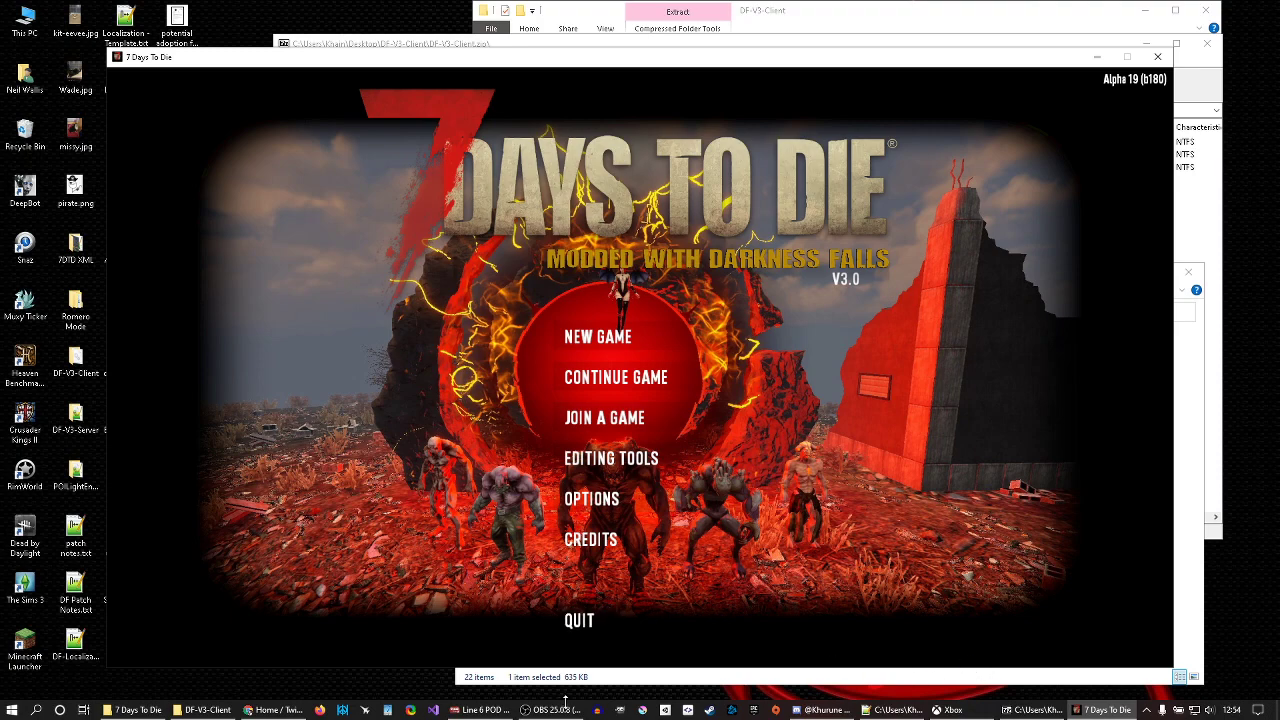
mouse_move(552, 709)
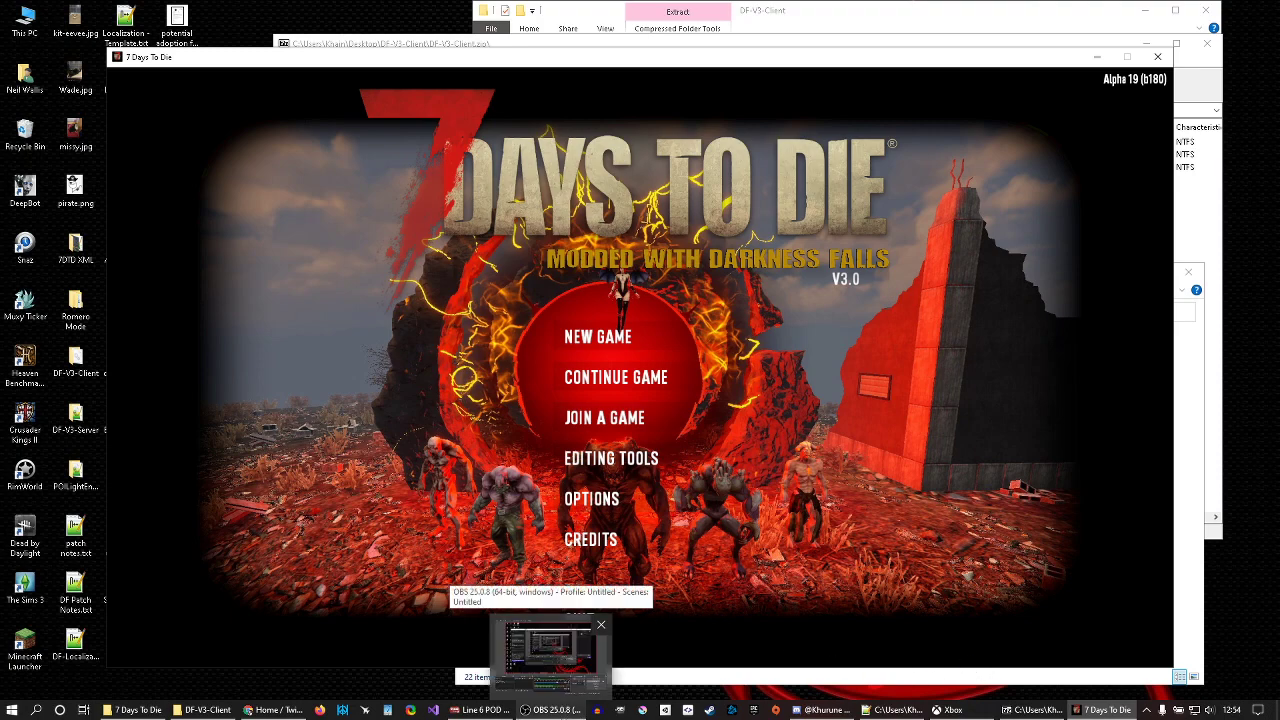